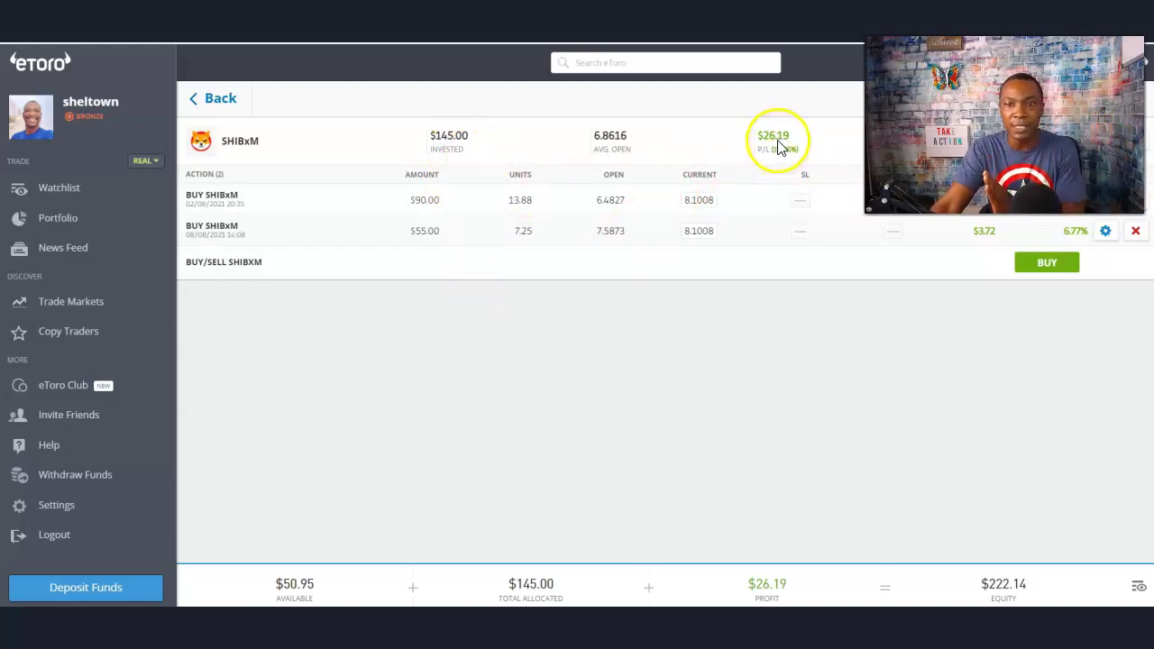
- Open the SHIBxM market page, look up 'shiba', then bring up the Fund Your Account form
{"action": "left_click", "coordinate": [240, 142]}
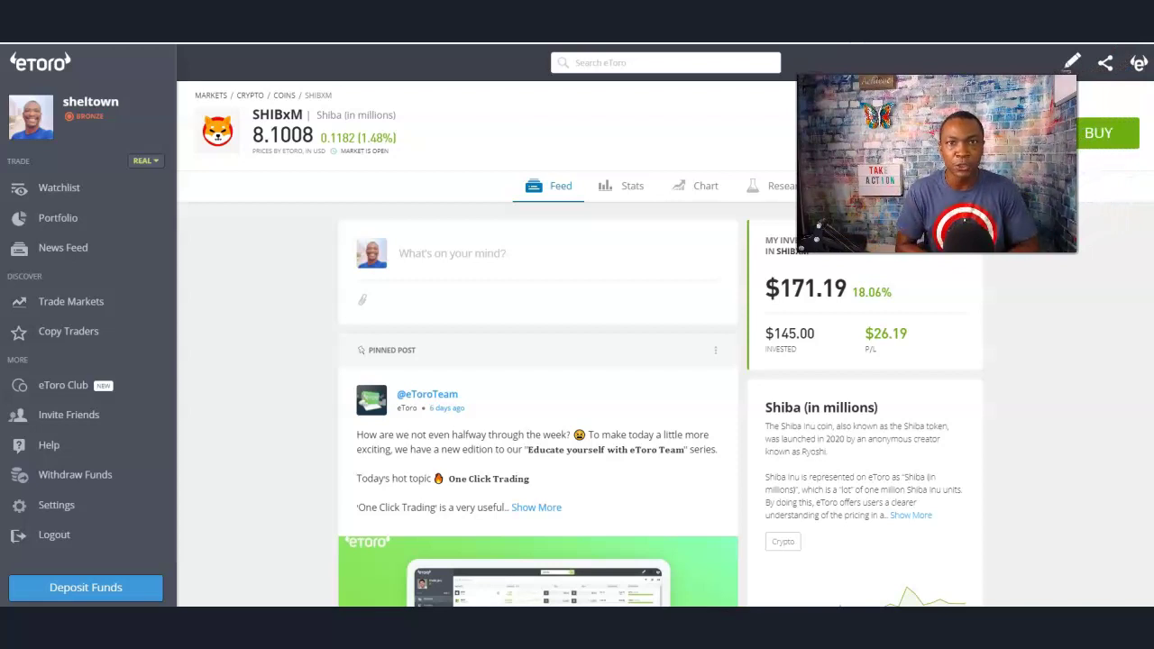
{"action": "left_click", "coordinate": [635, 64]}
{"action": "type", "text": "shiba"}
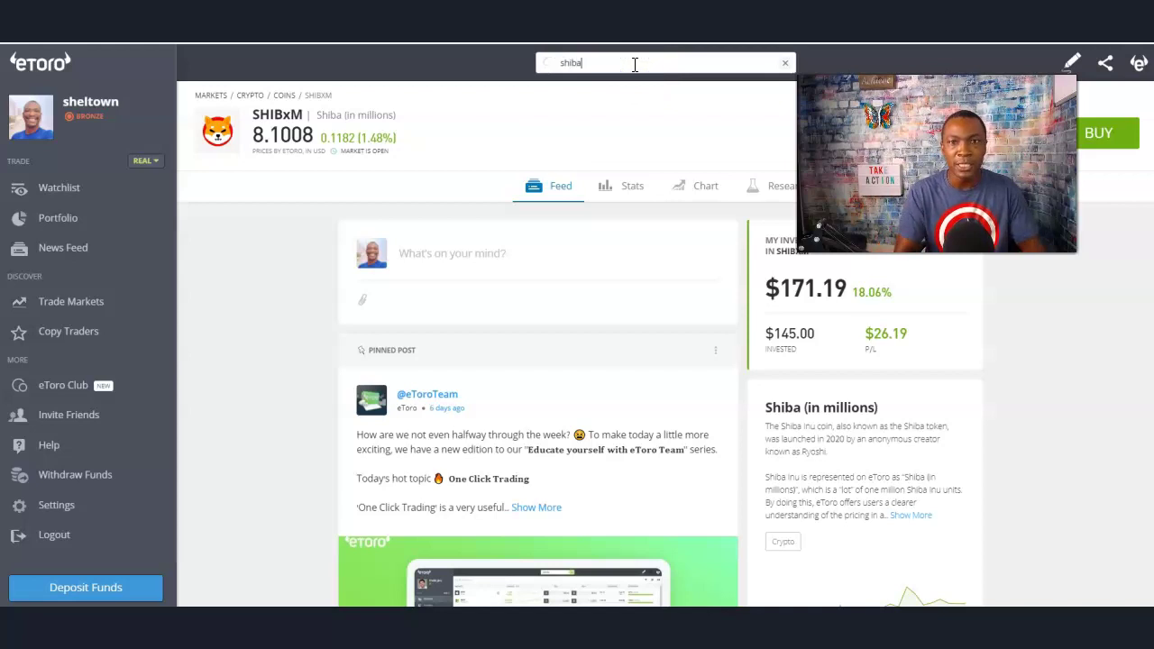
{"action": "left_click", "coordinate": [587, 157]}
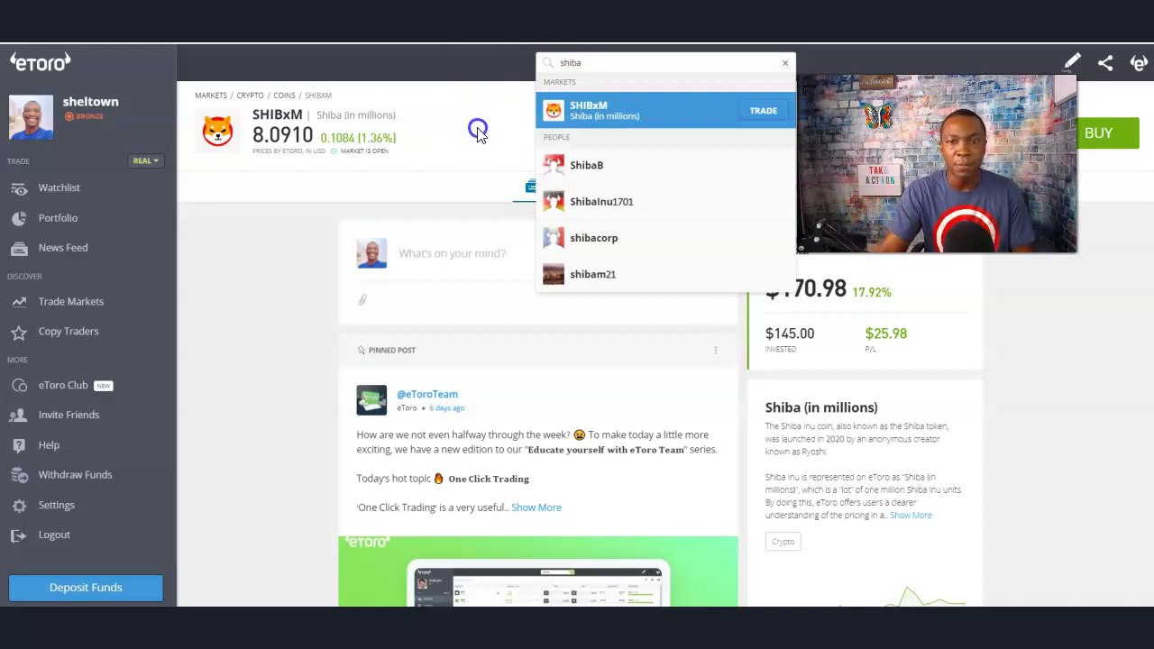
{"action": "left_click", "coordinate": [478, 131]}
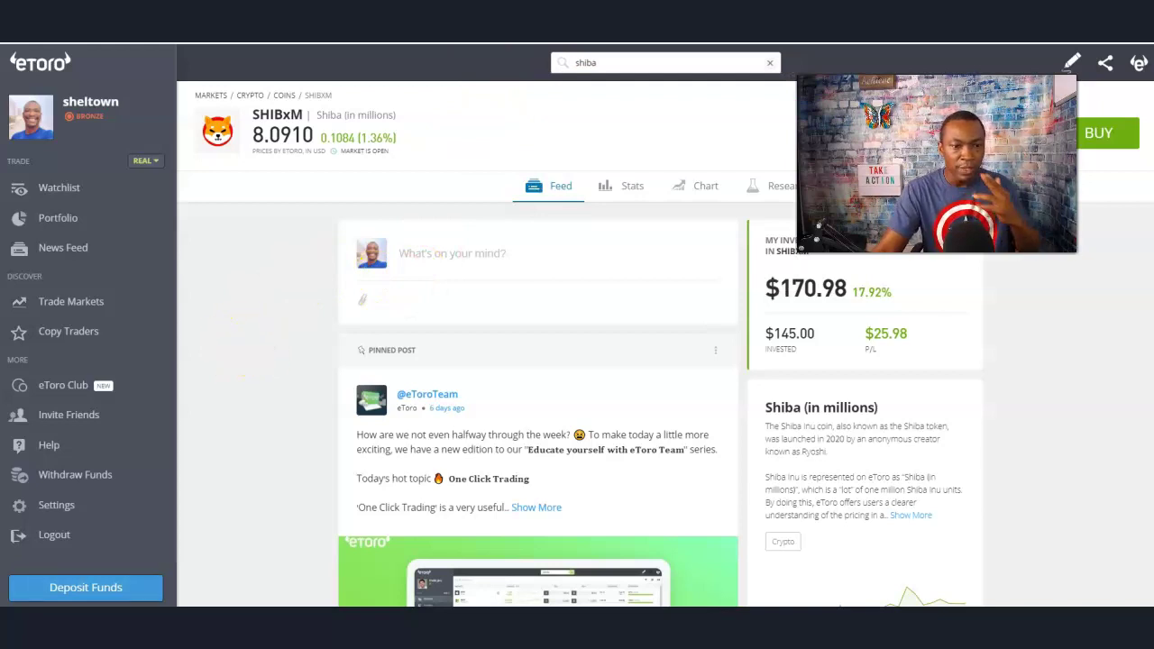
{"action": "left_click", "coordinate": [83, 586]}
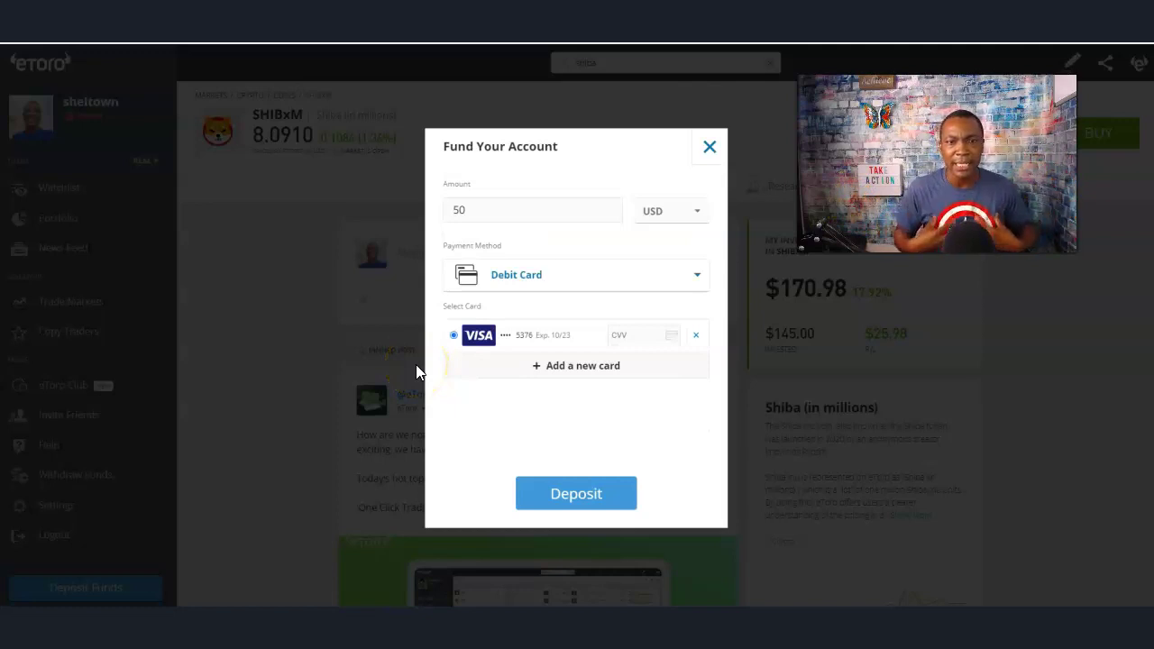
- Change the deposit to $100 via Online Banking, then close the form without depositing
{"action": "left_click_drag", "start_coordinate": [505, 207], "coordinate": [301, 207]}
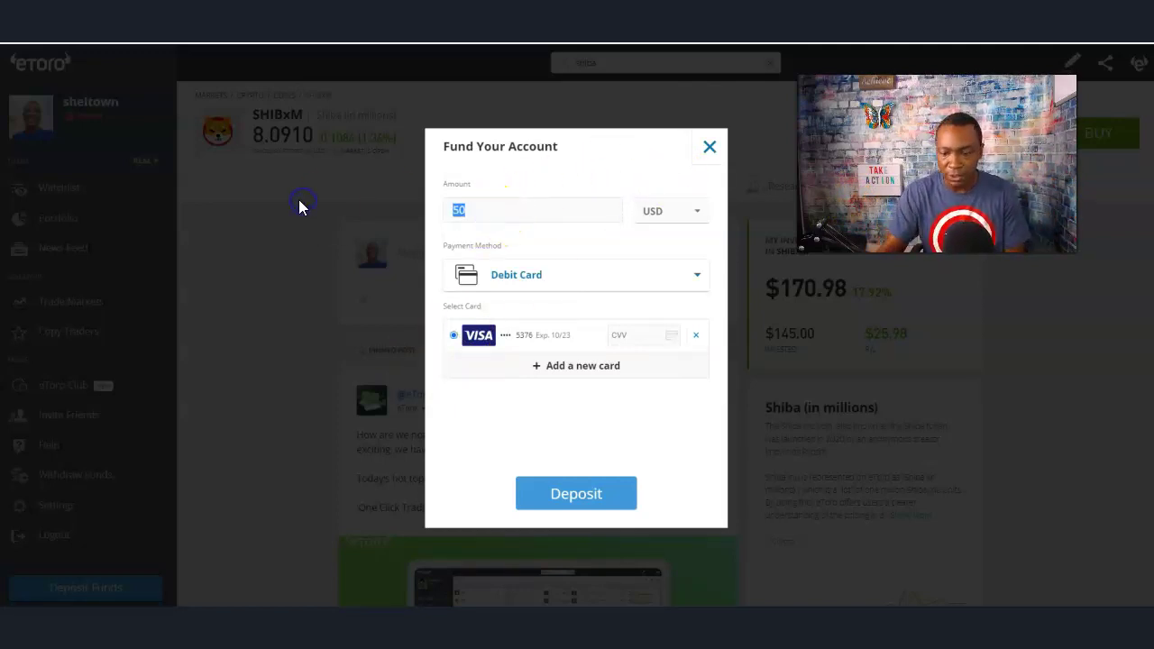
{"action": "key", "text": "BackSpace"}
{"action": "type", "text": "100"}
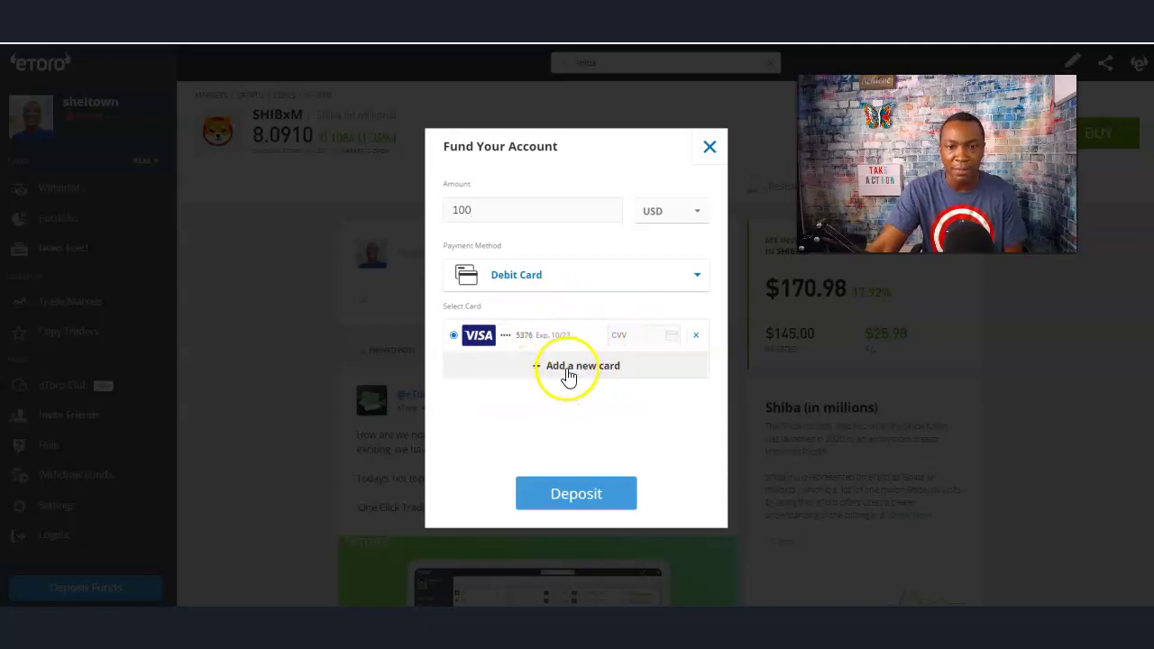
{"action": "left_click", "coordinate": [699, 276]}
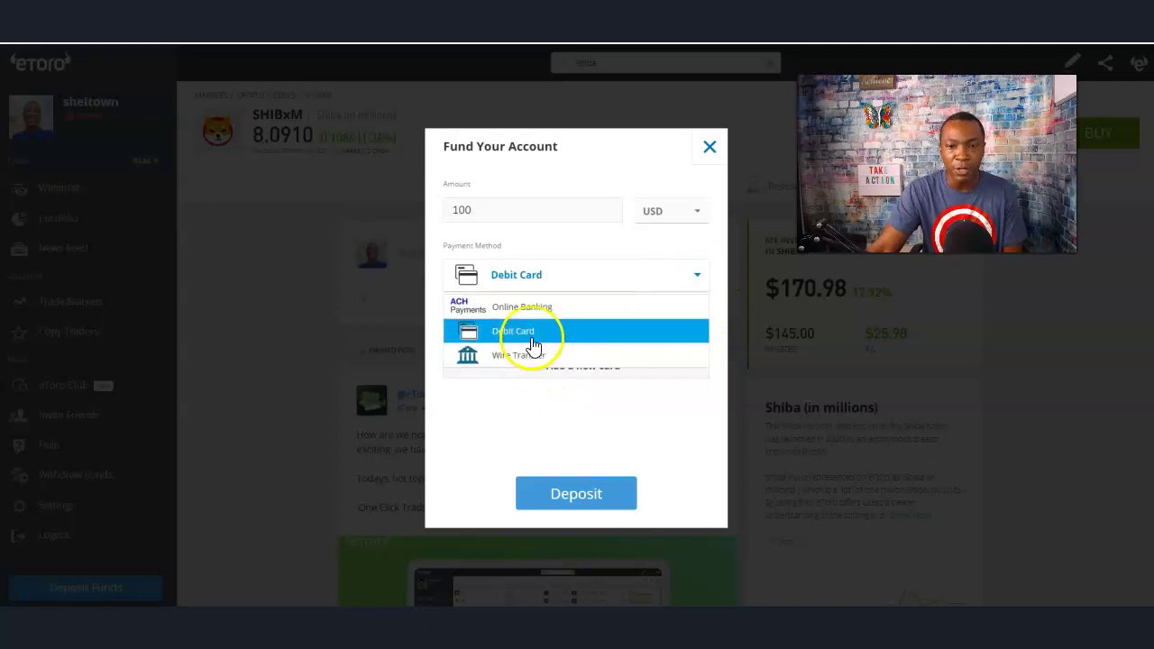
{"action": "left_click", "coordinate": [538, 308]}
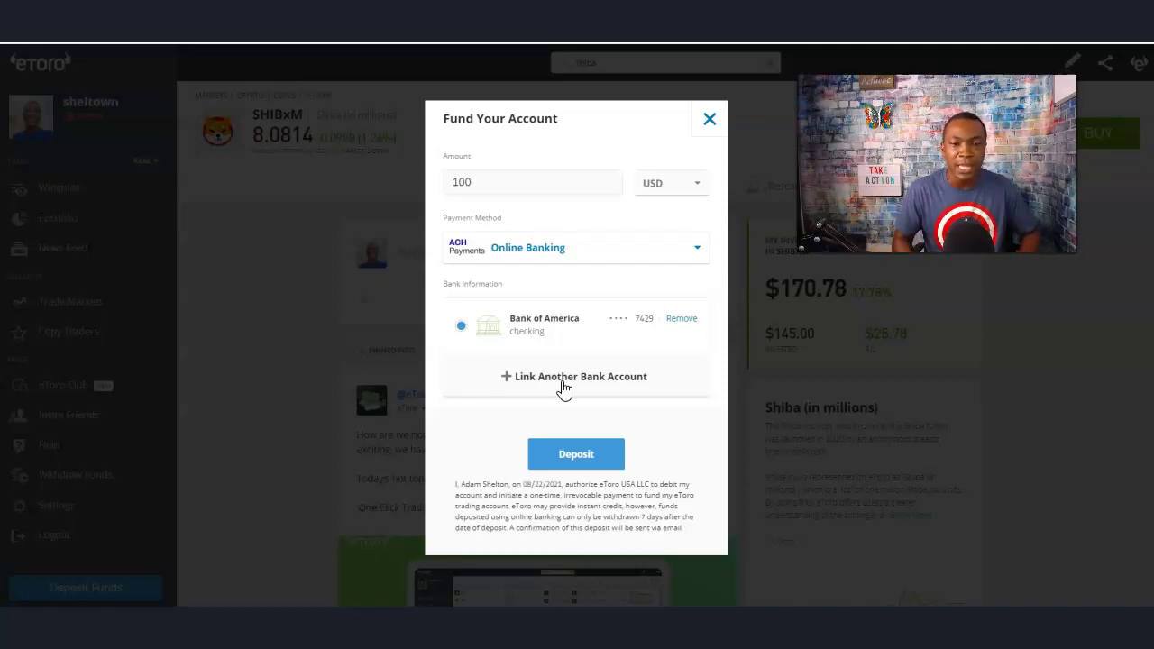
{"action": "left_click", "coordinate": [710, 119]}
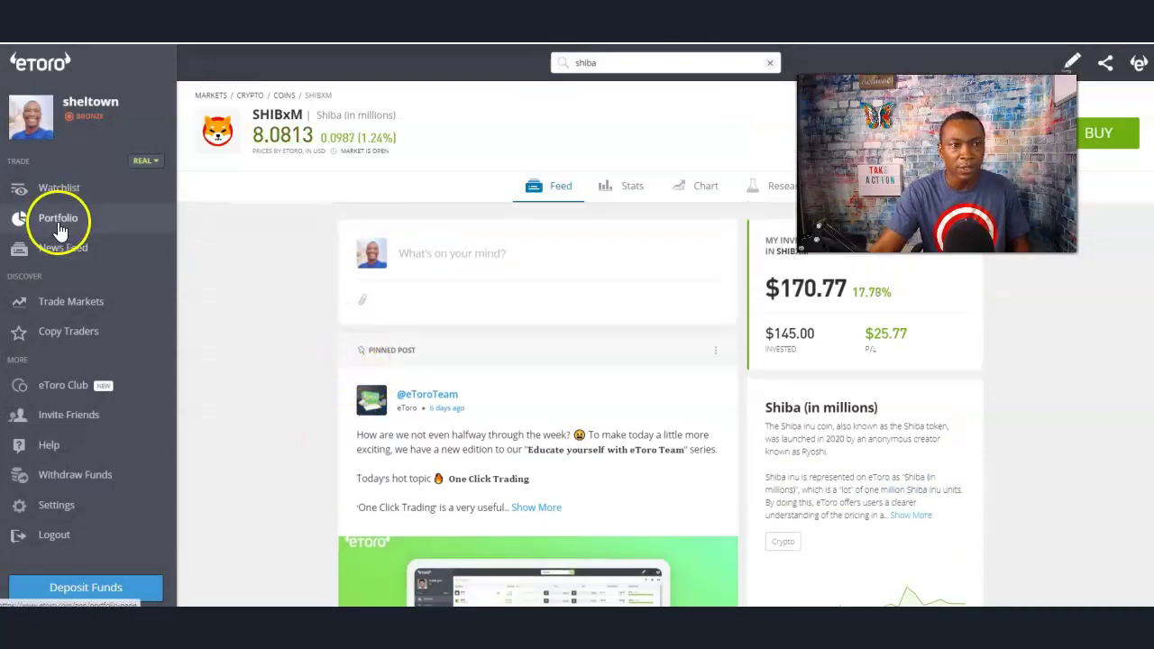
- Switch to the portfolio and bring up the shiba search showing the SHIBxM market
{"action": "left_click", "coordinate": [59, 226]}
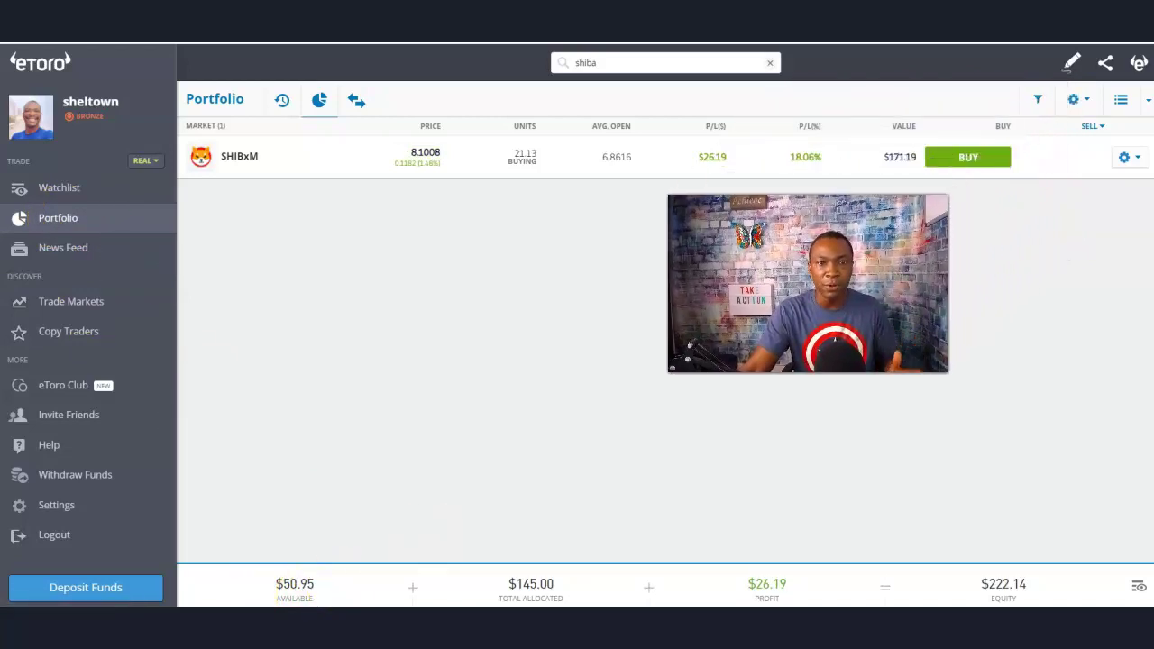
{"action": "left_click", "coordinate": [615, 61]}
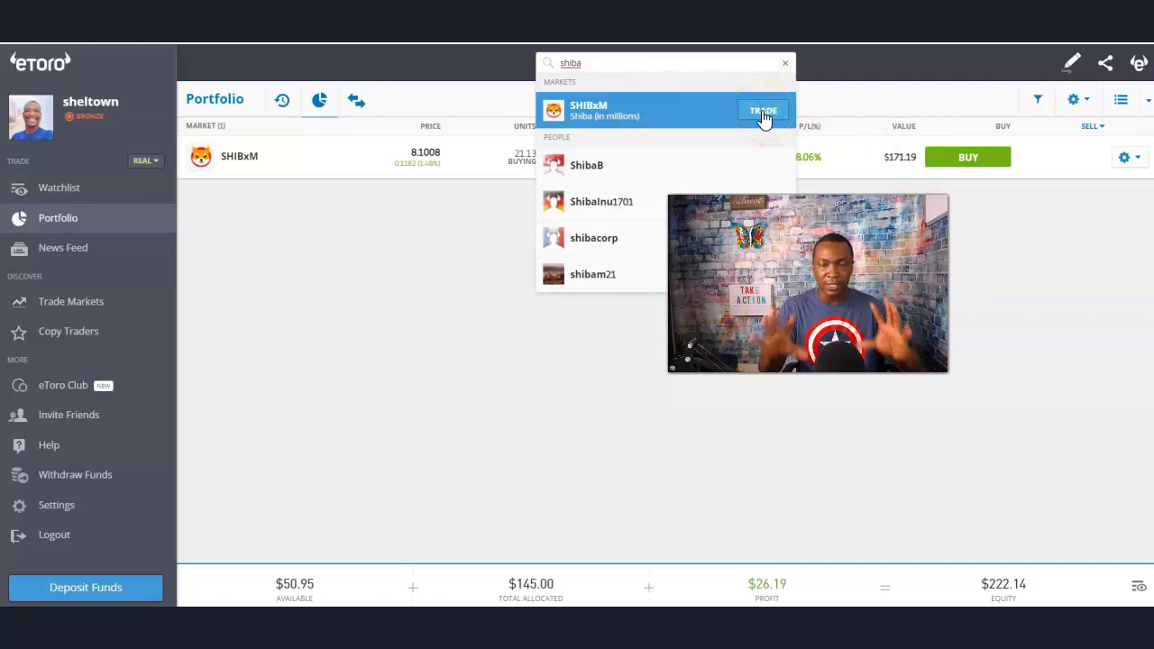
- Set up a $50 SHIBxM buy as a pending Order at 8.3495 and submit it
{"action": "left_click", "coordinate": [763, 116]}
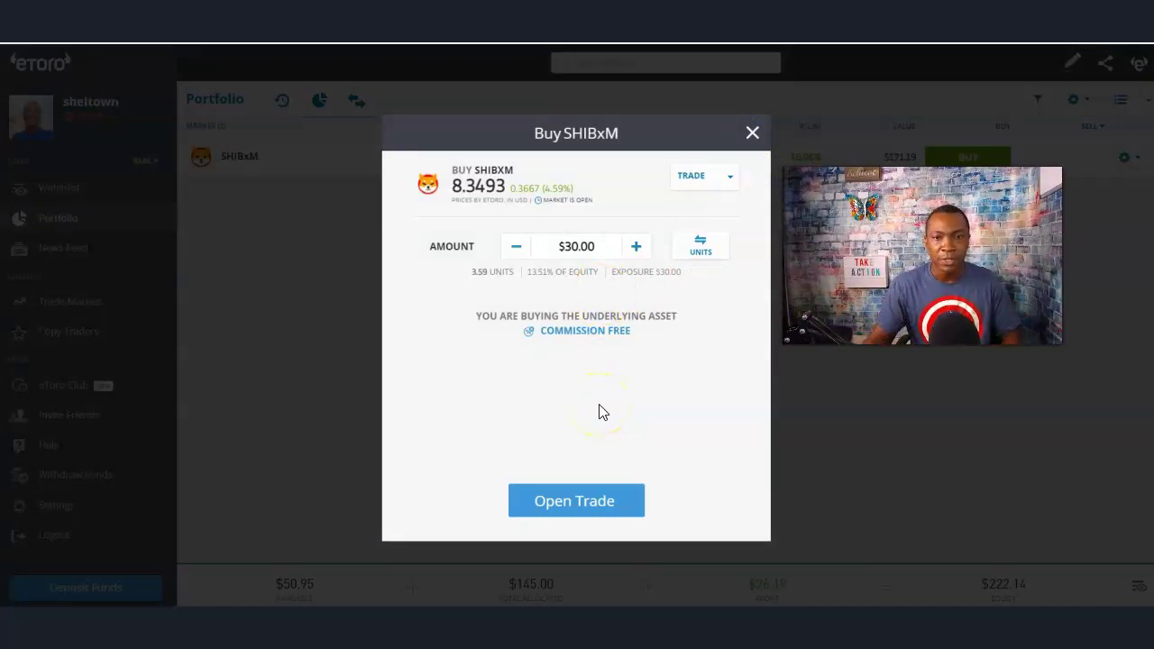
{"action": "left_click", "coordinate": [730, 177]}
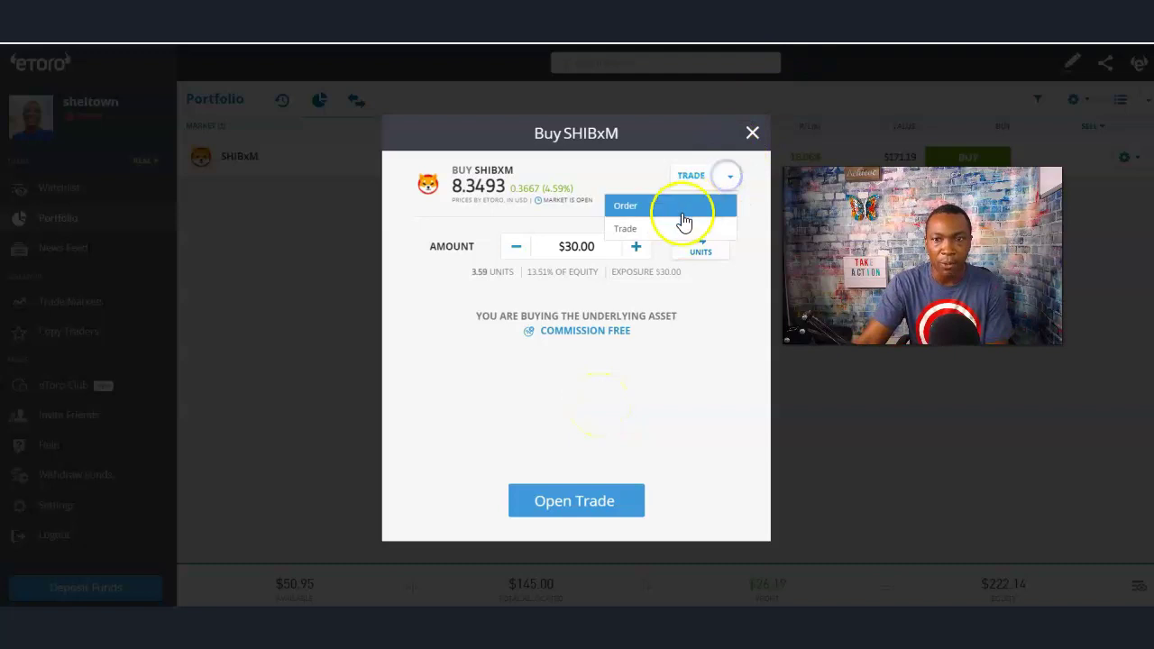
{"action": "left_click", "coordinate": [682, 209]}
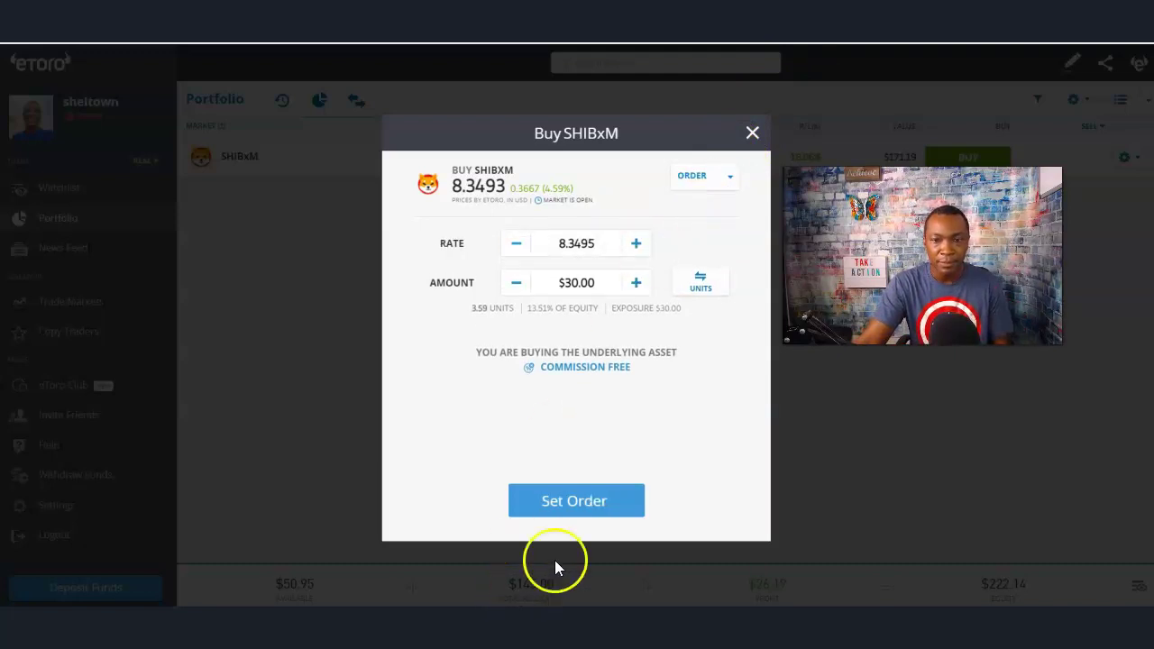
{"action": "left_click", "coordinate": [726, 178]}
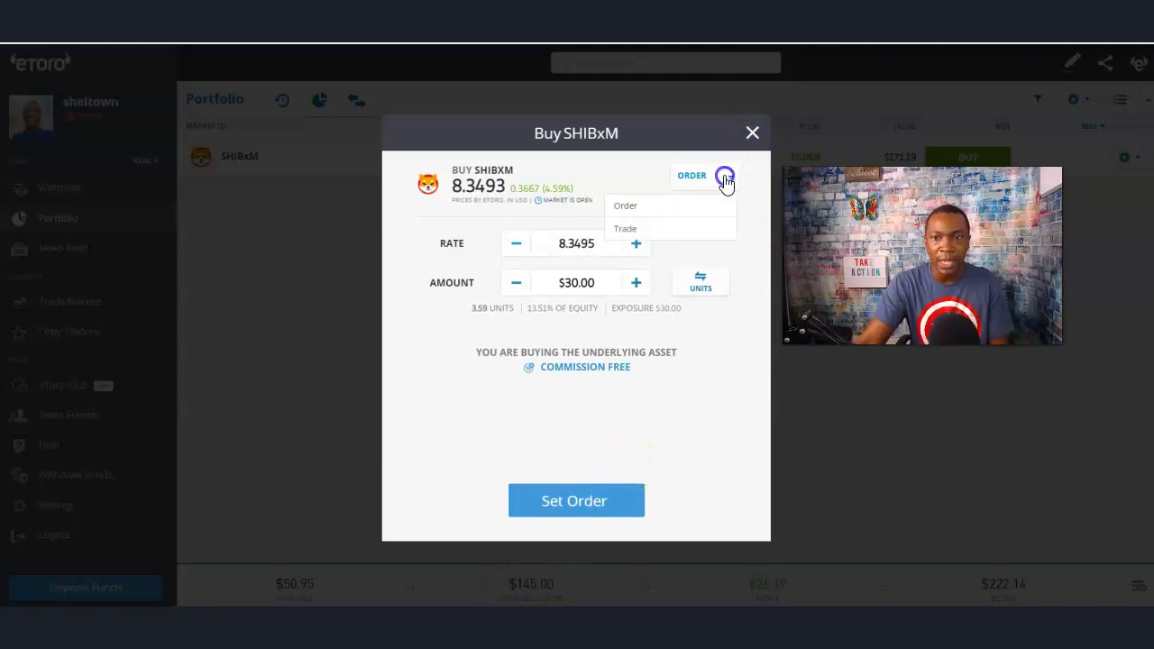
{"action": "left_click", "coordinate": [679, 229]}
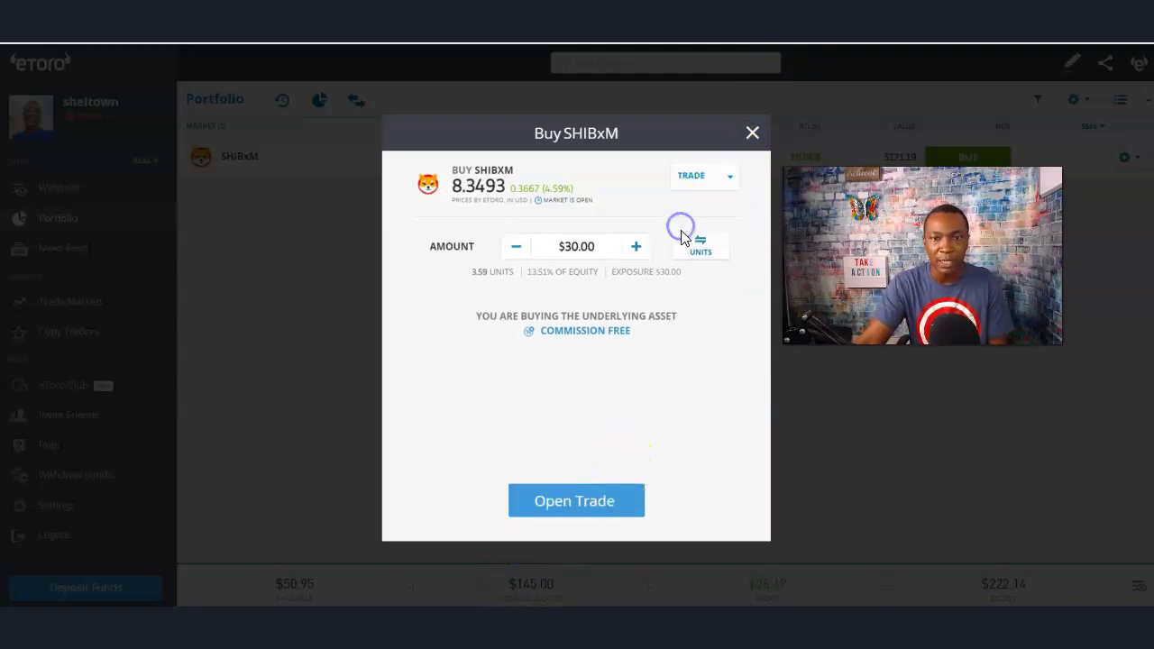
{"action": "left_click", "coordinate": [725, 177]}
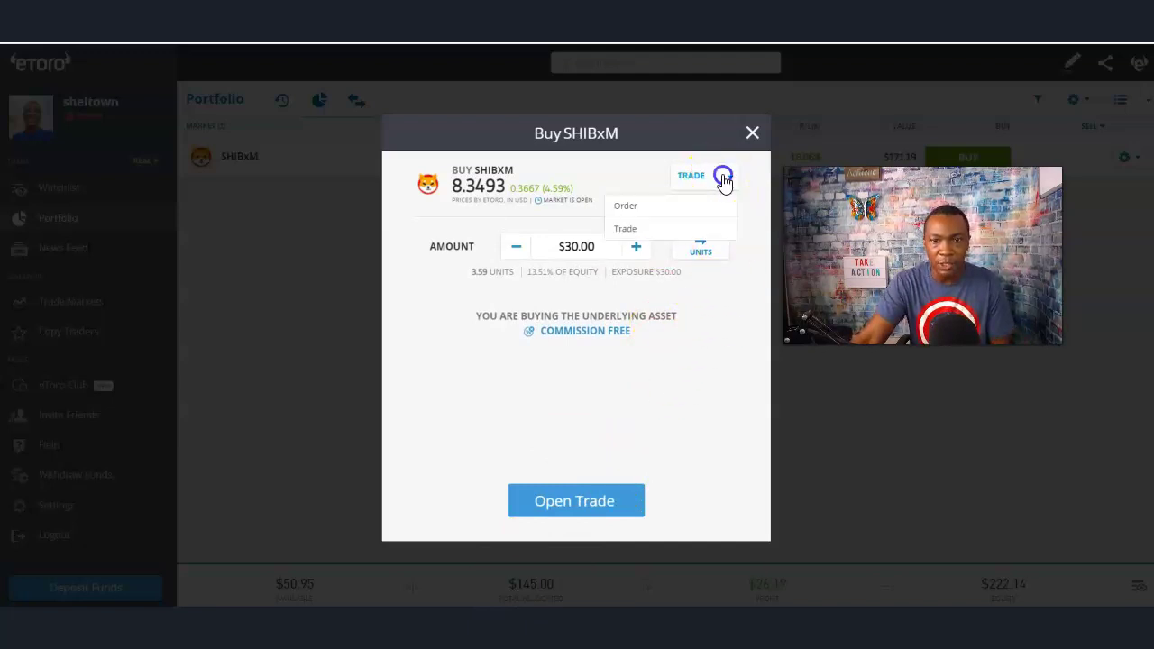
{"action": "left_click", "coordinate": [635, 206]}
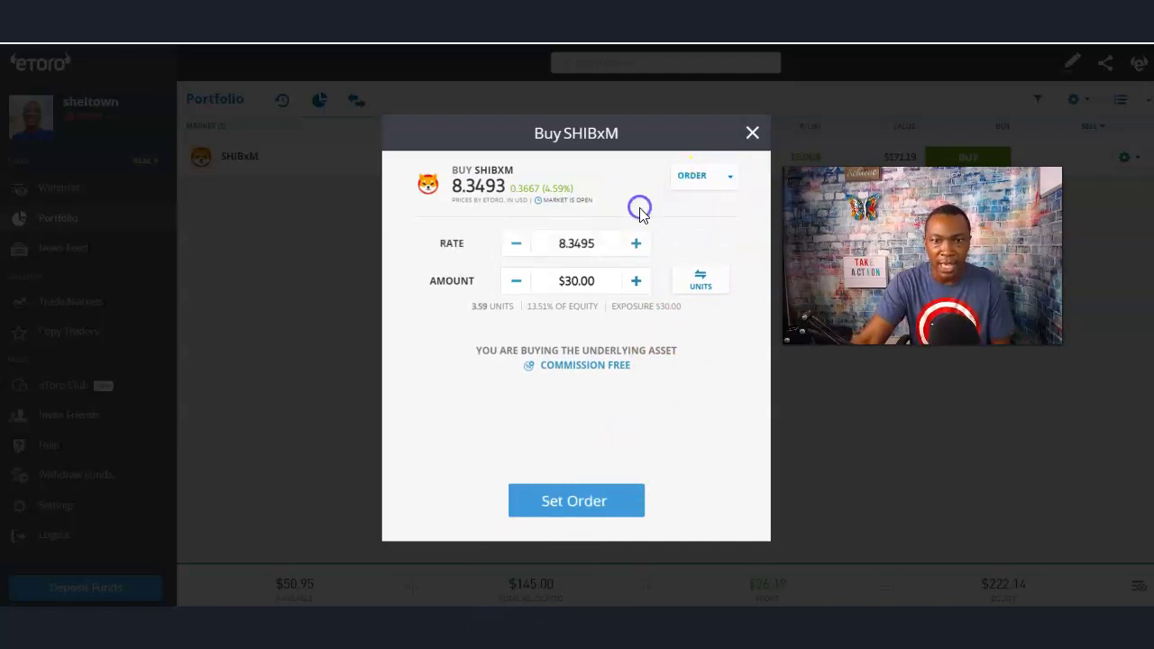
{"action": "left_click", "coordinate": [635, 284]}
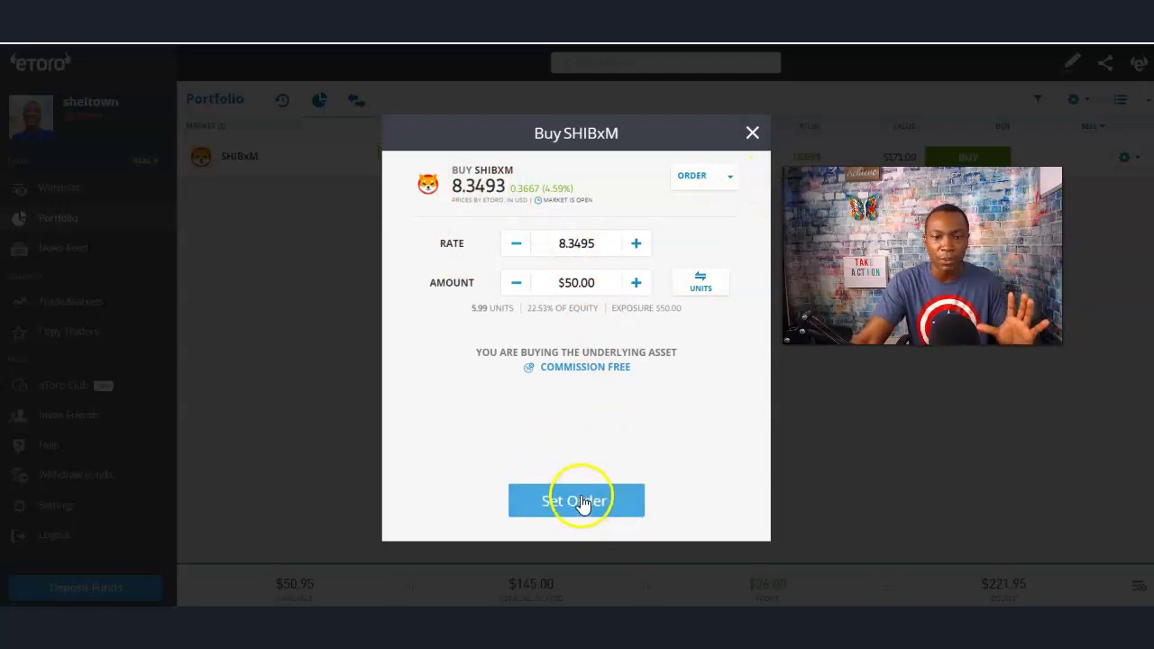
{"action": "left_click", "coordinate": [577, 505]}
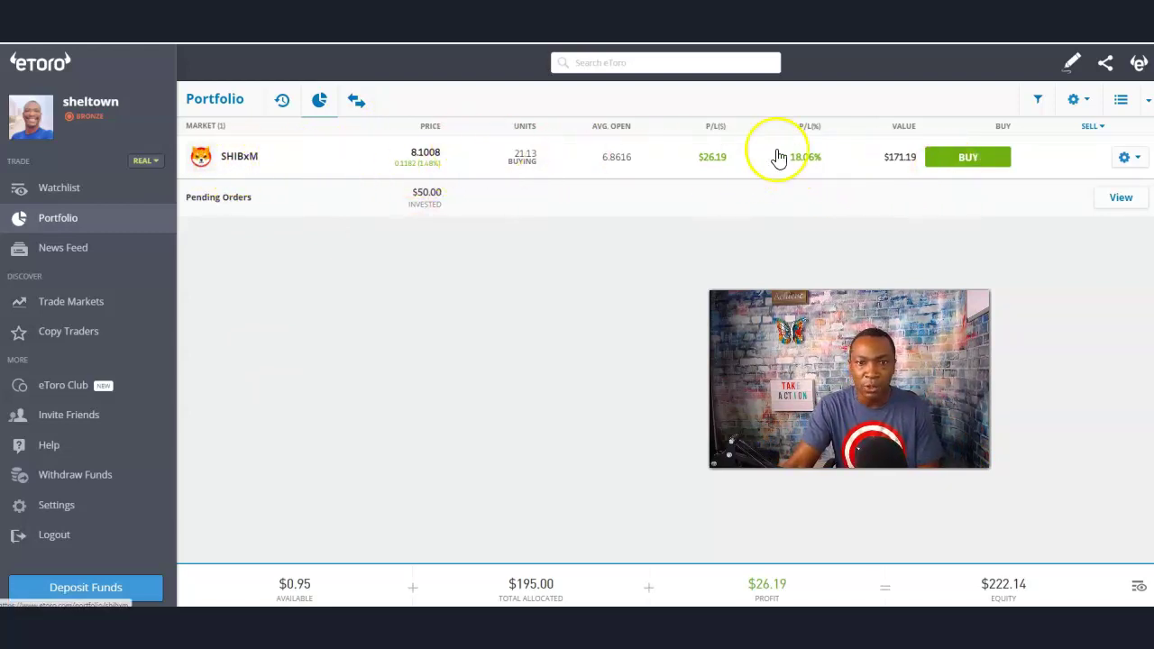
- Check the account history, then return to the portfolio listing the pending $50 SHIBxM order
{"action": "left_click", "coordinate": [282, 101]}
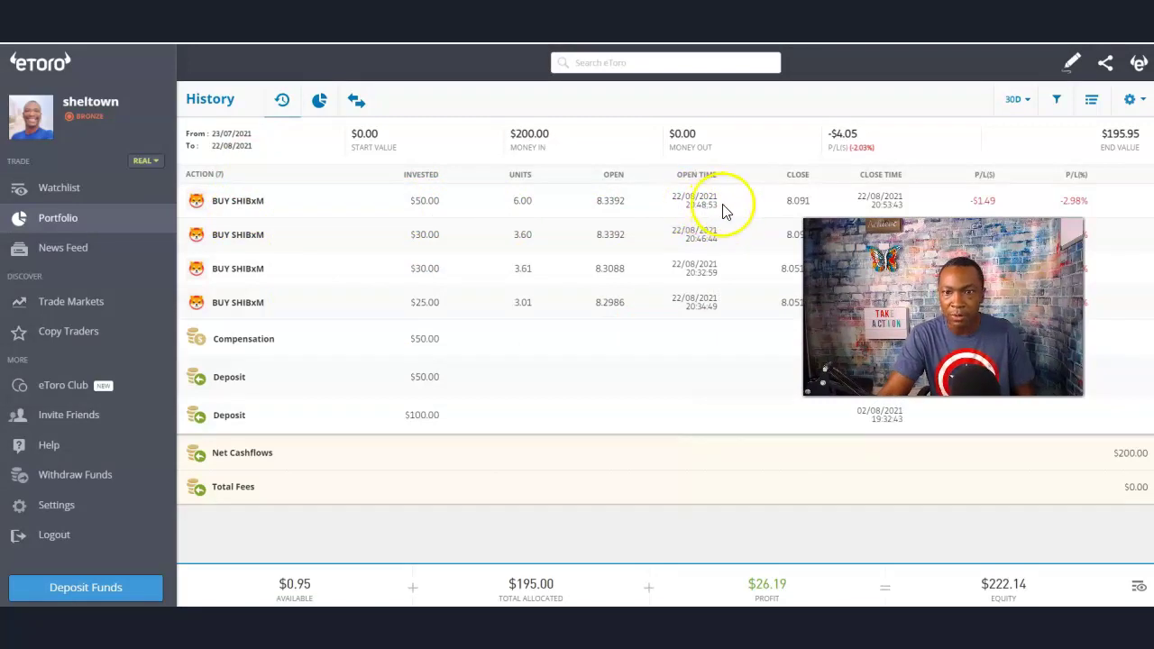
{"action": "left_click", "coordinate": [319, 101]}
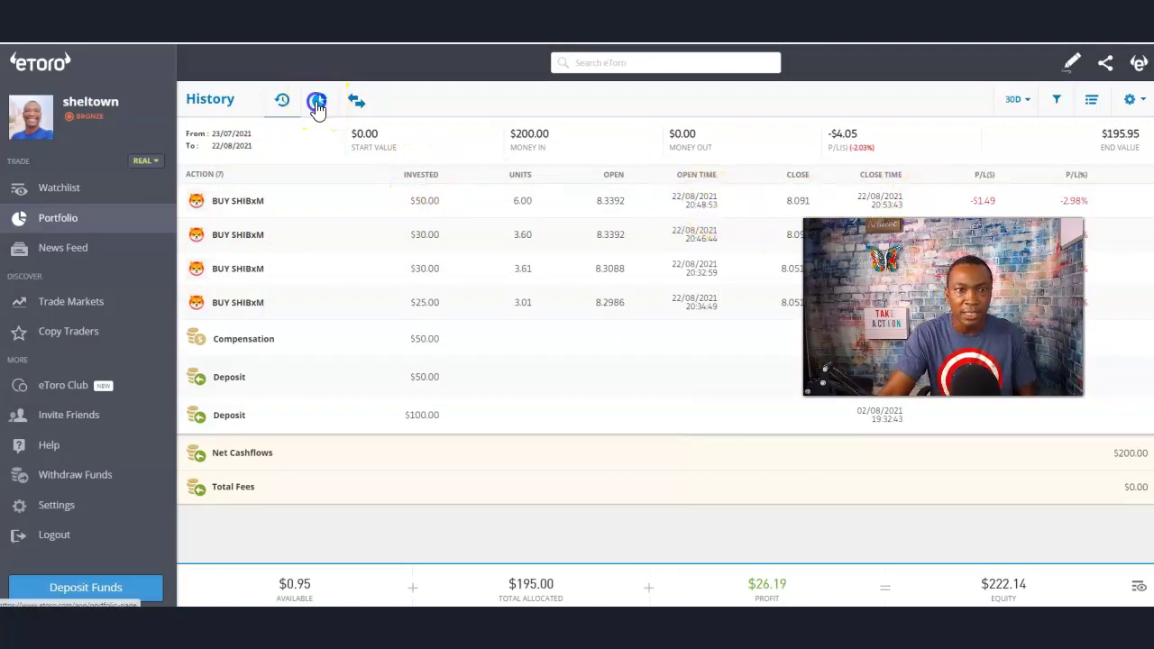
{"action": "left_click", "coordinate": [356, 104]}
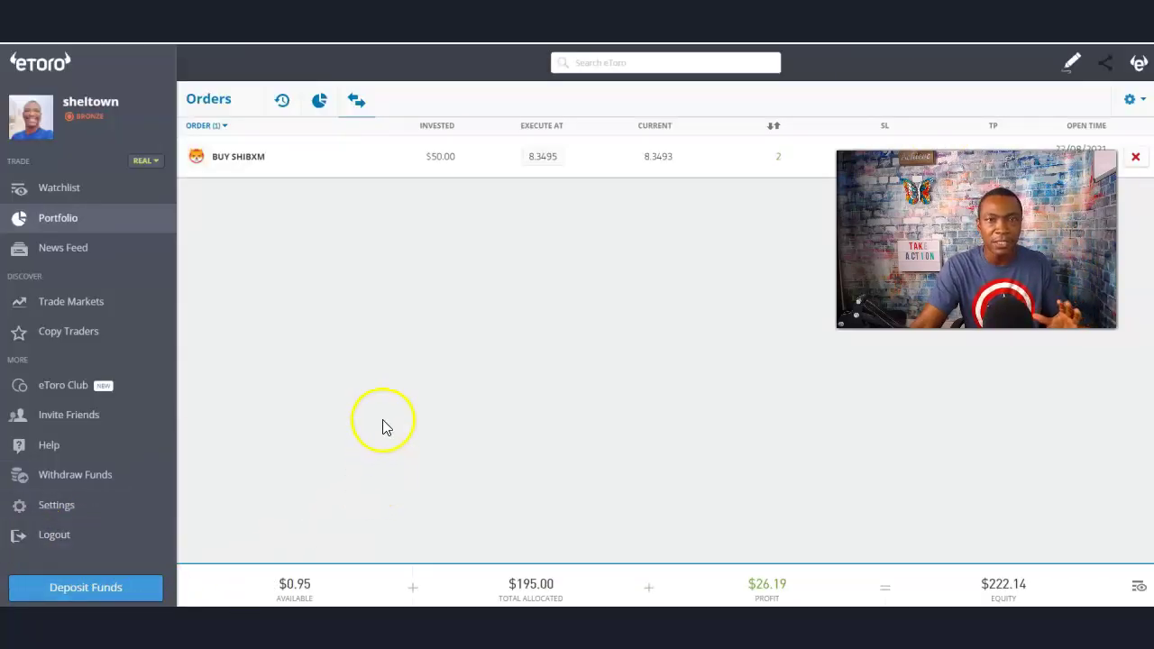
{"action": "left_click", "coordinate": [629, 60]}
{"action": "type", "text": "shib"}
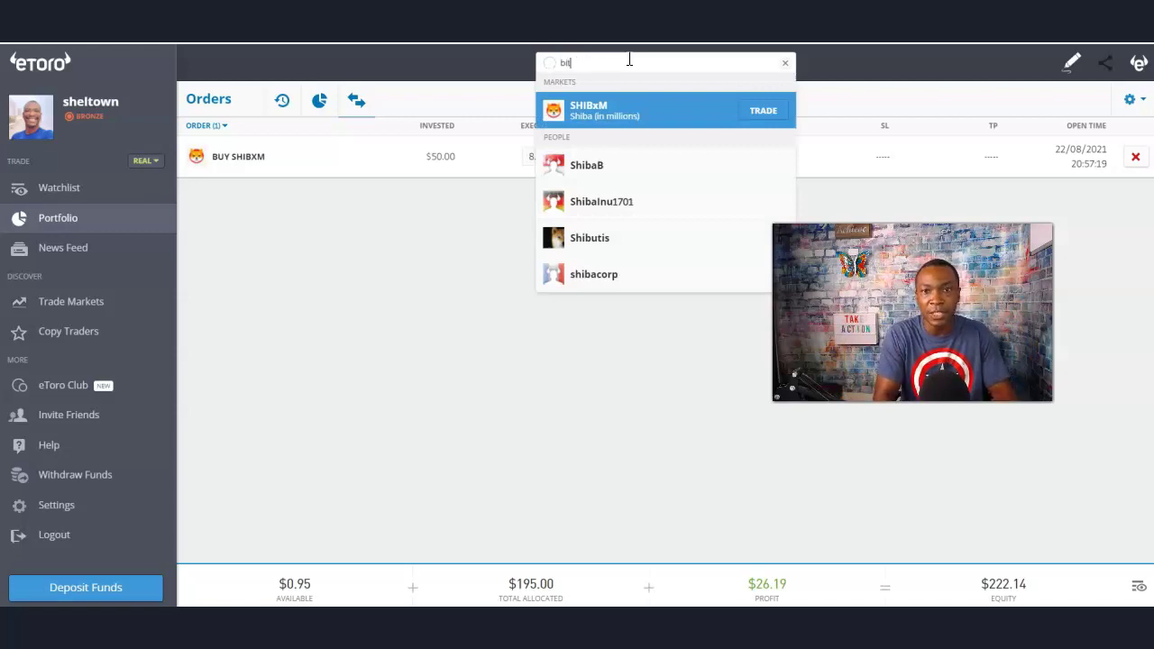
{"action": "key", "text": "BackSpace"}
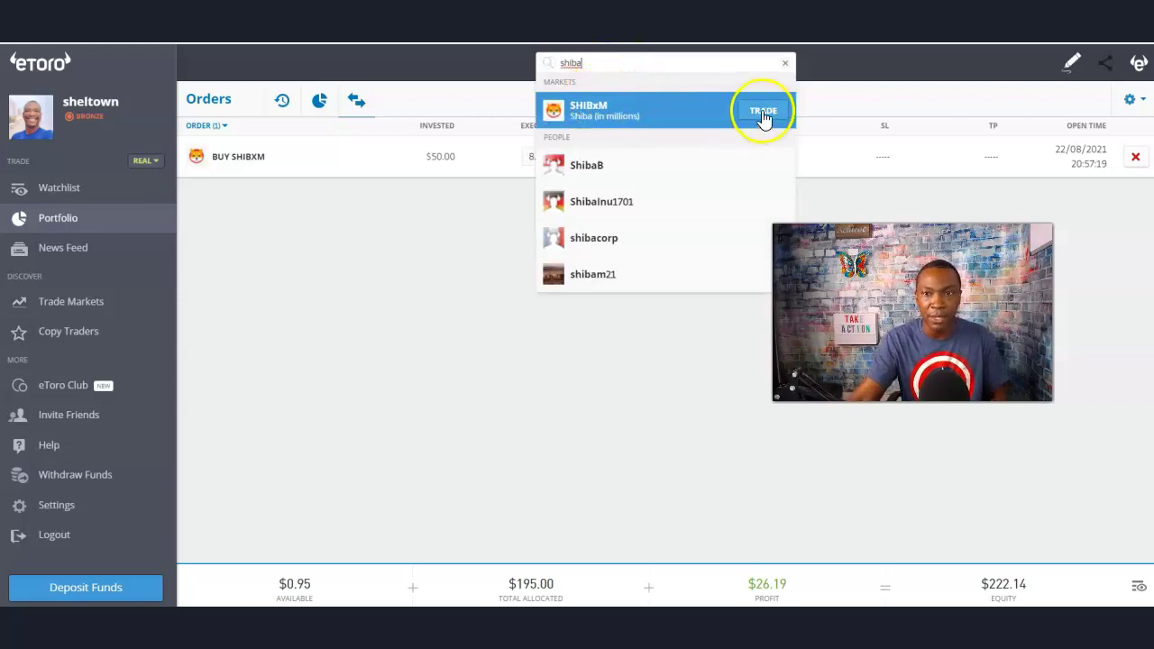
{"action": "left_click", "coordinate": [763, 117]}
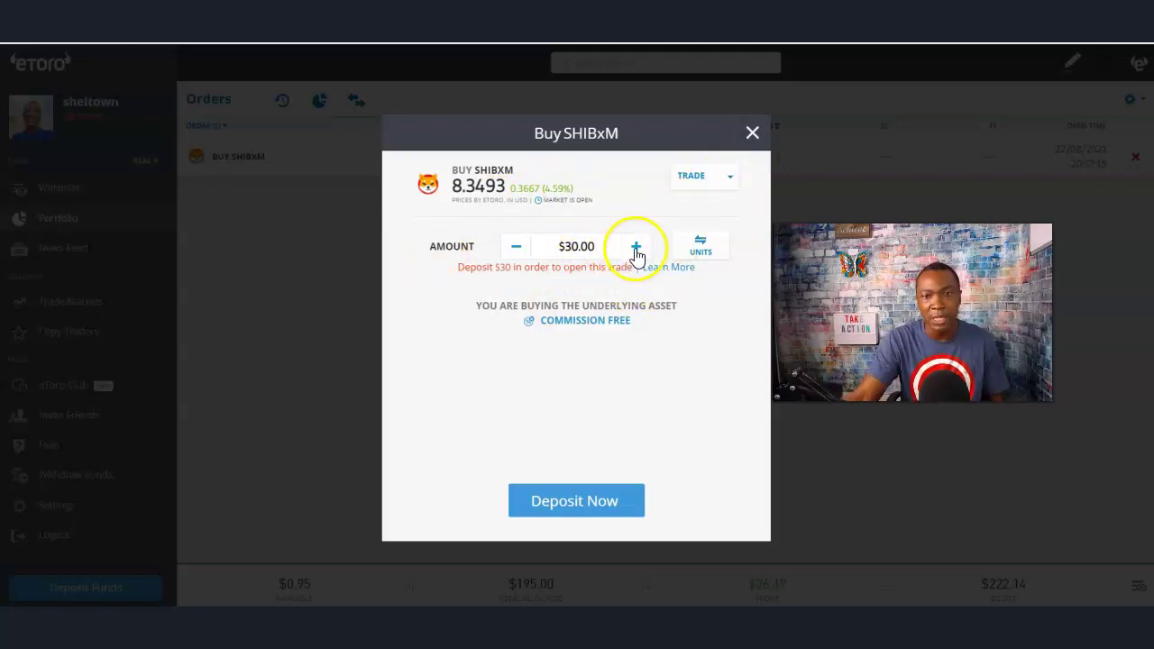
{"action": "left_click", "coordinate": [728, 180]}
{"action": "left_click", "coordinate": [651, 207]}
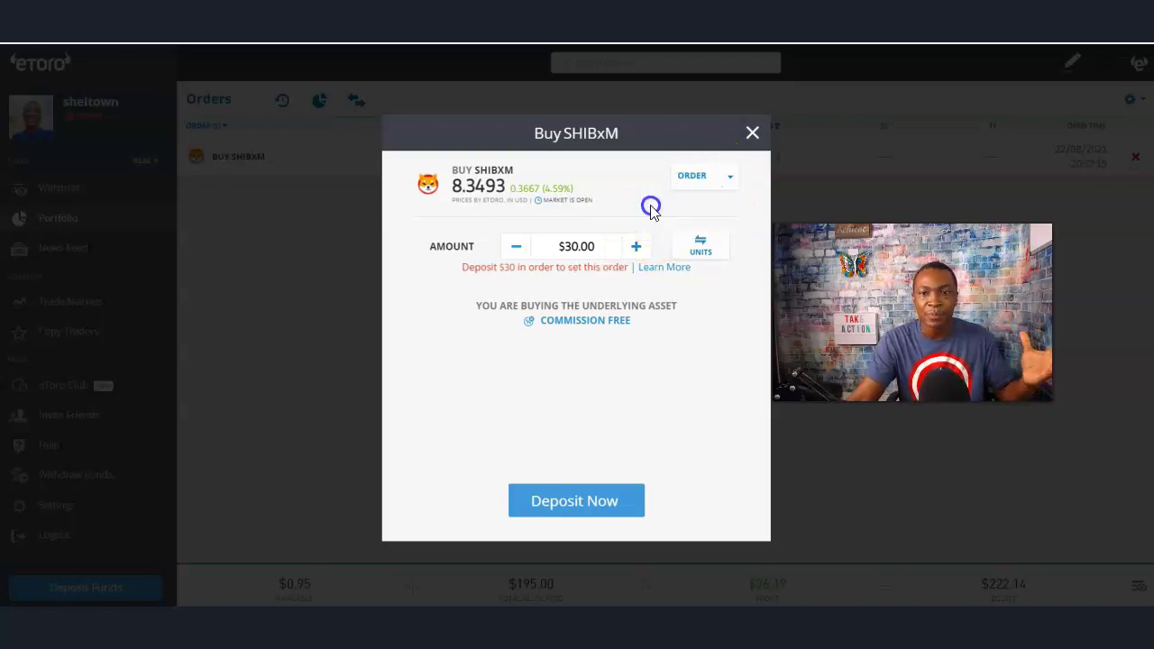
{"action": "left_click", "coordinate": [728, 178]}
{"action": "left_click", "coordinate": [683, 223]}
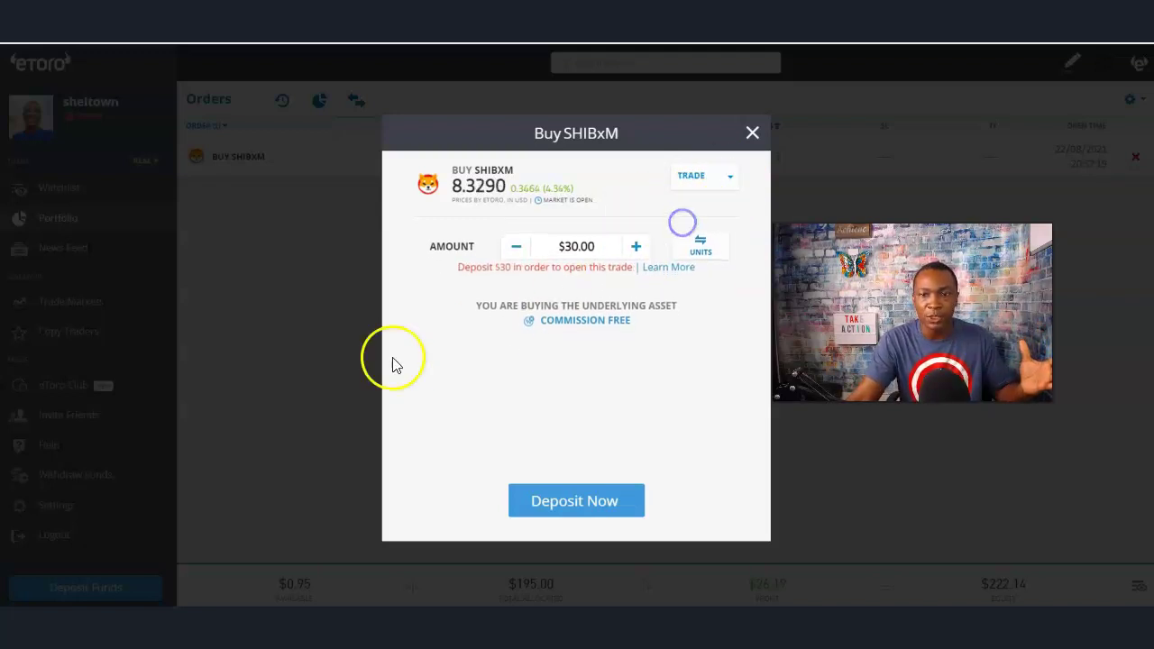
{"action": "left_click", "coordinate": [752, 133]}
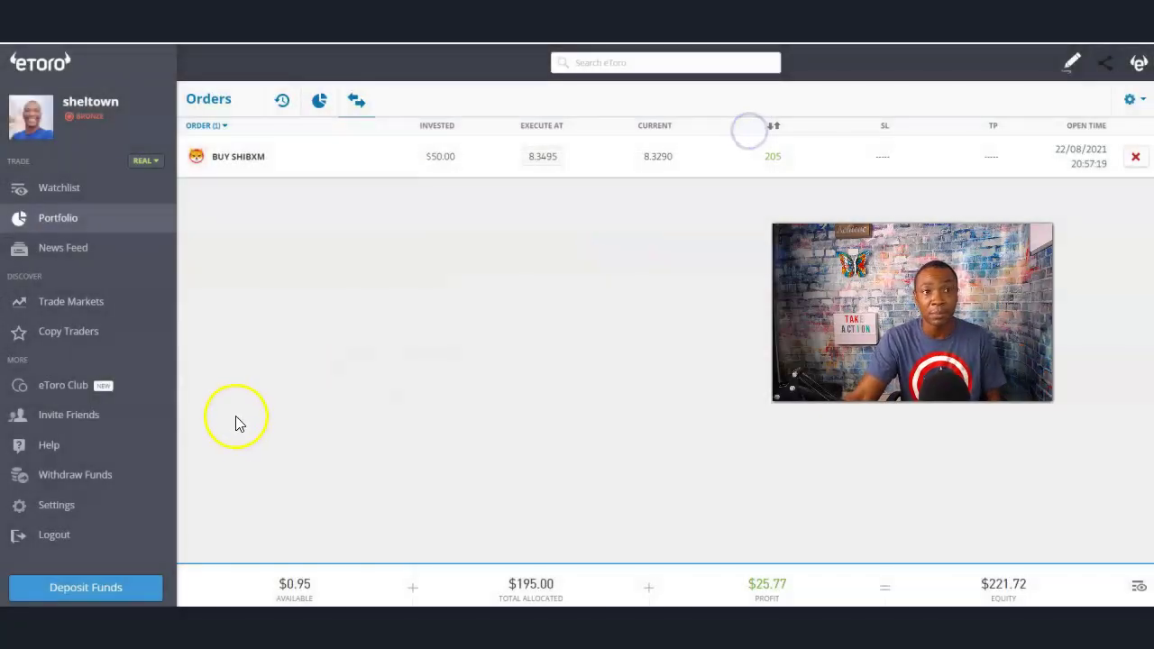